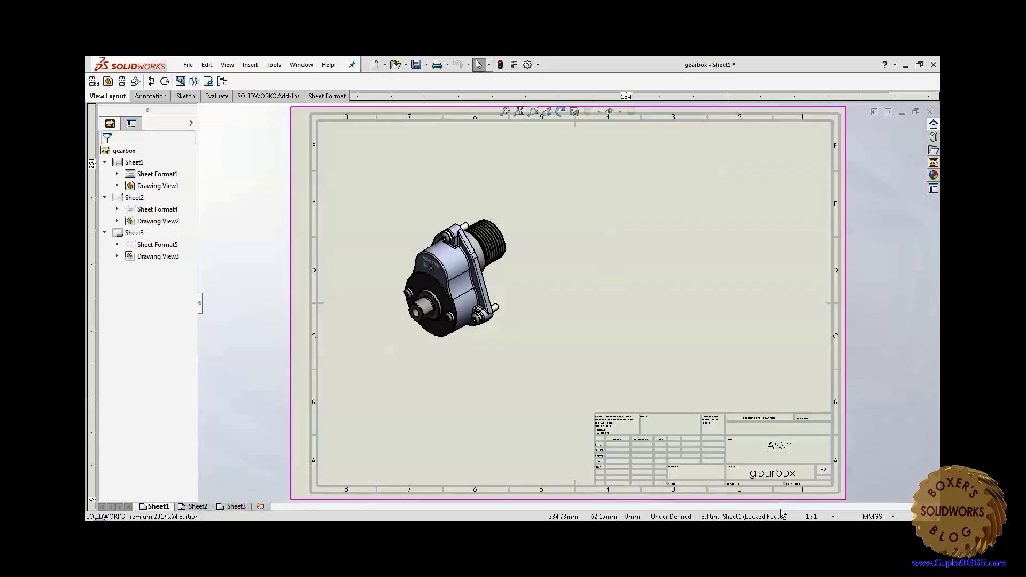
Open Sheet Properties for Sheet1, showing its A3 ISO 420 × 297 mm format.
right_click(596, 236)
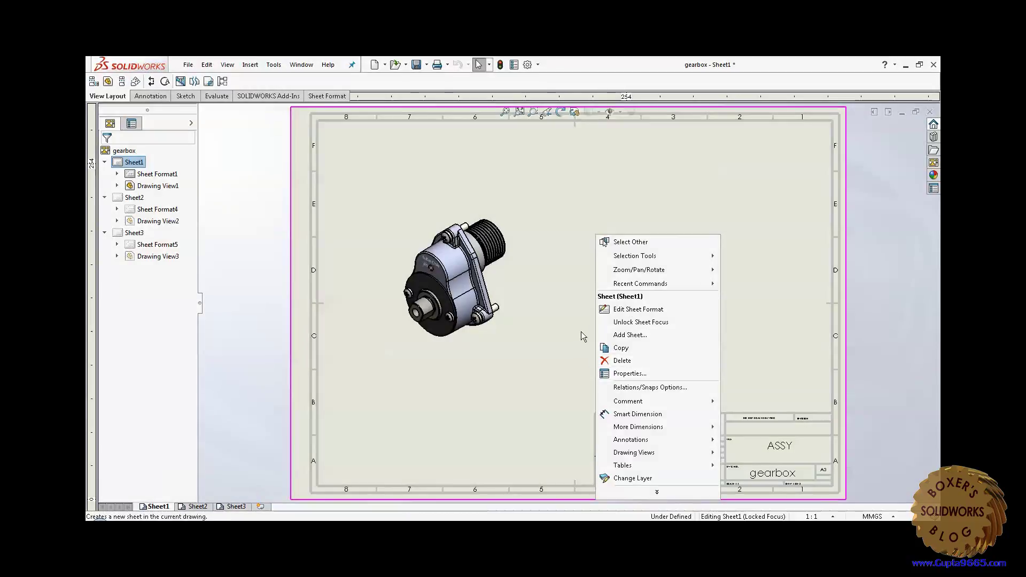
click(582, 332)
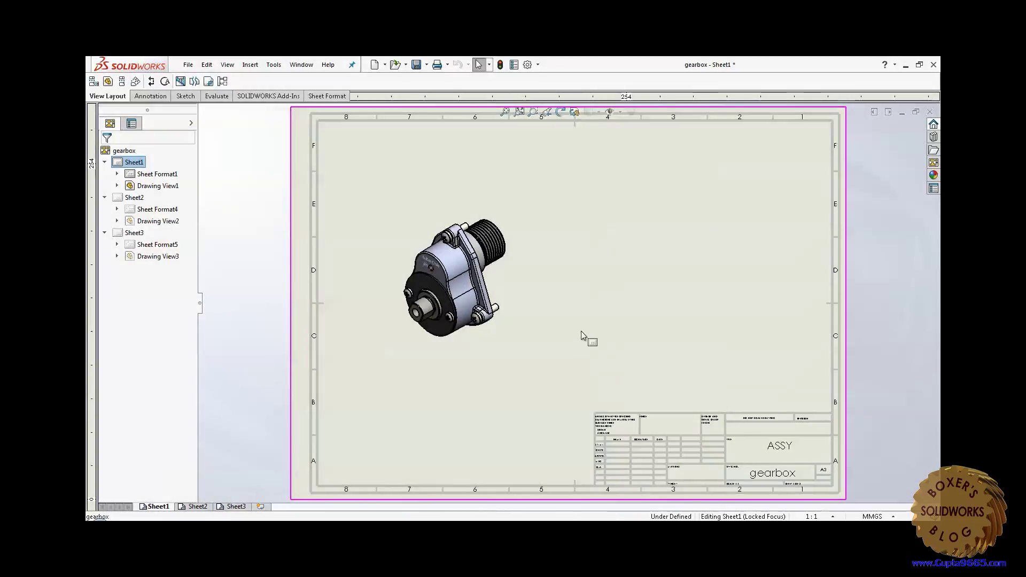
right_click(136, 164)
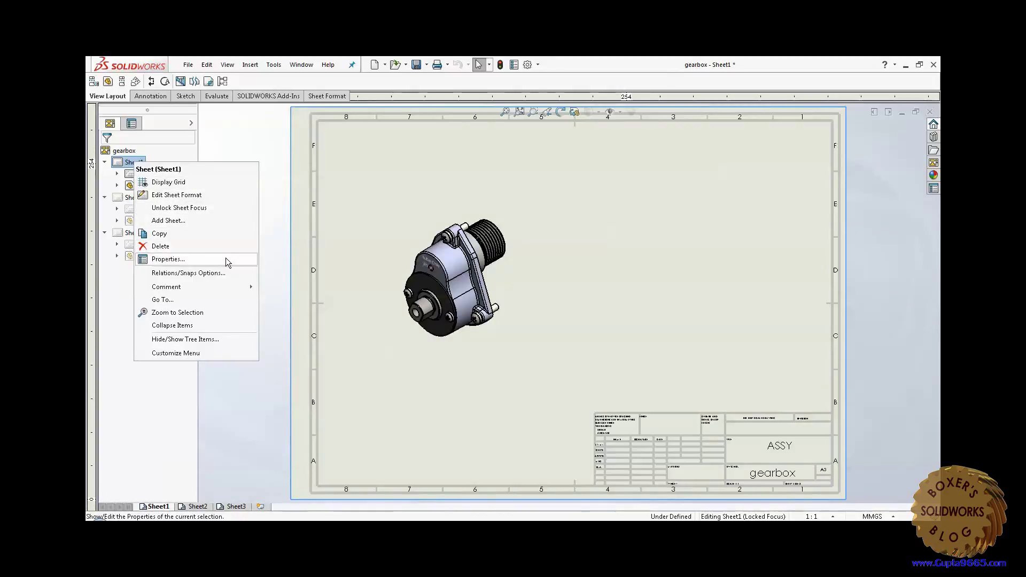
click(257, 358)
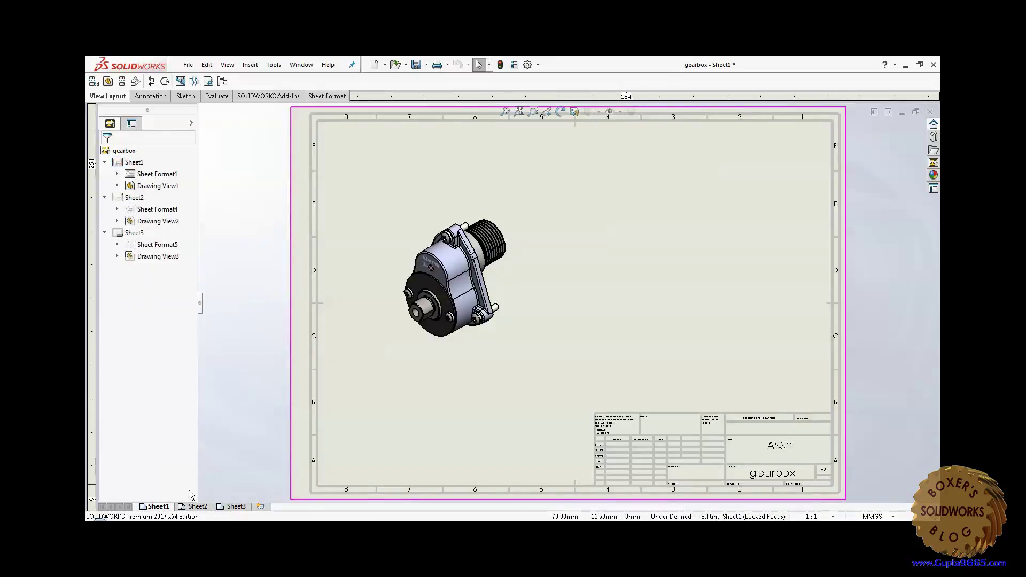
right_click(159, 506)
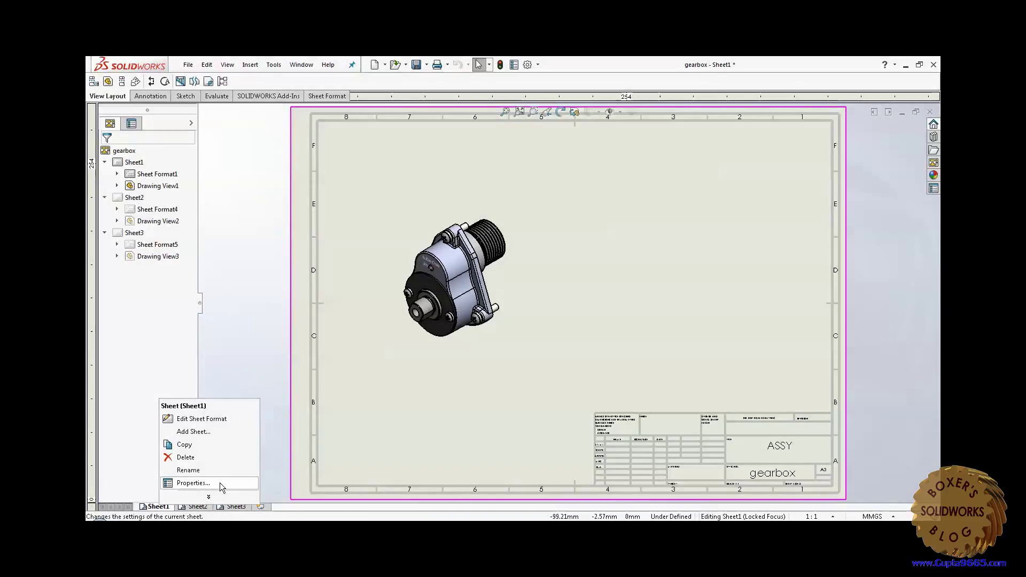
click(617, 253)
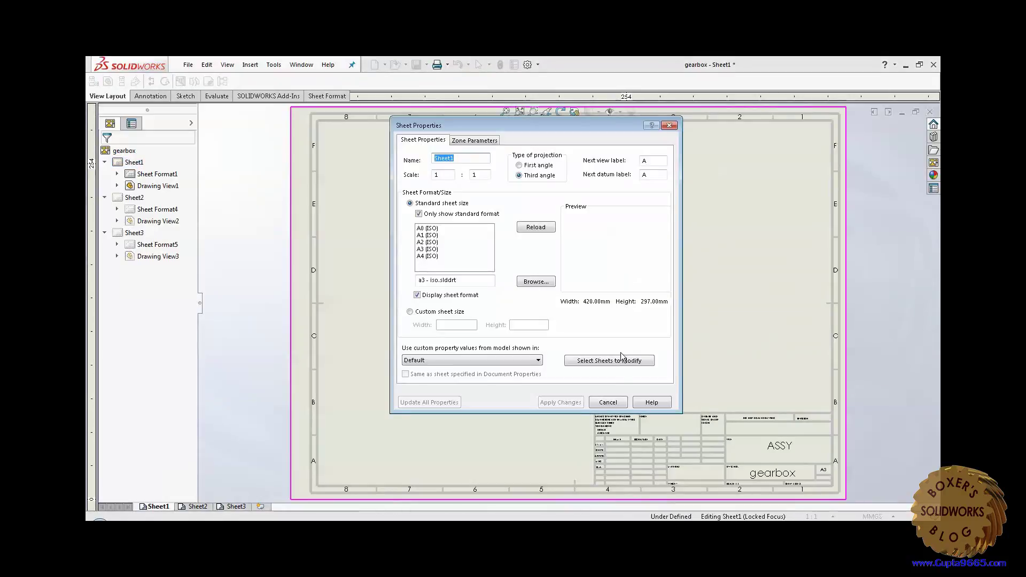
Reopen Sheet1's properties and pick the A4 (ISO) 210 × 297 mm sheet size.
click(609, 402)
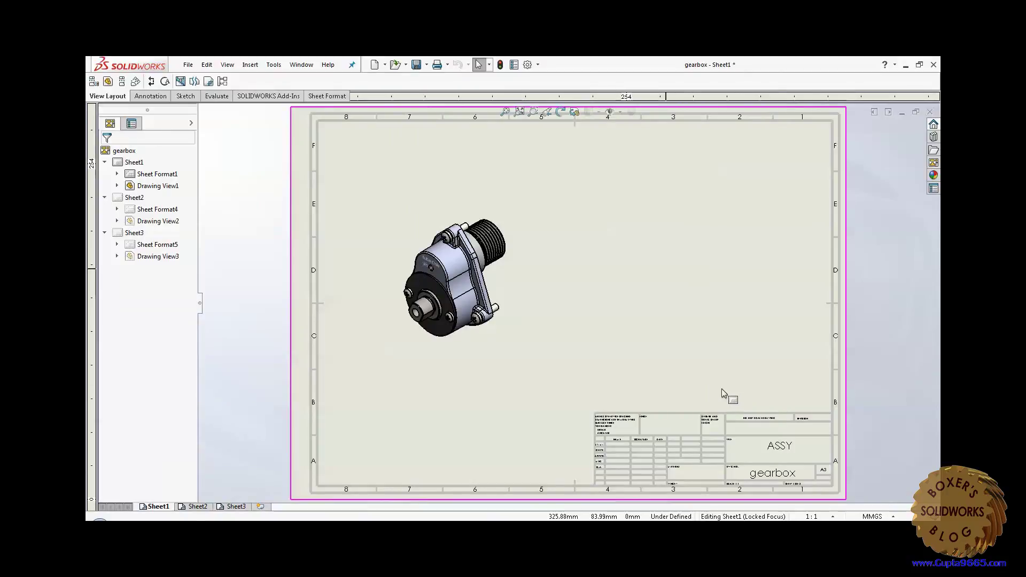
double_click(659, 260)
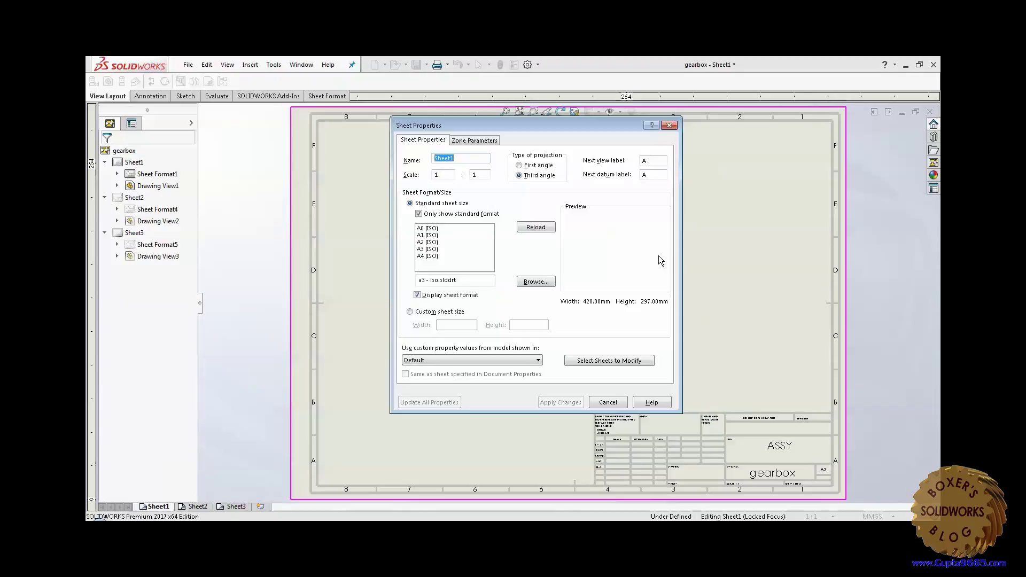
click(435, 257)
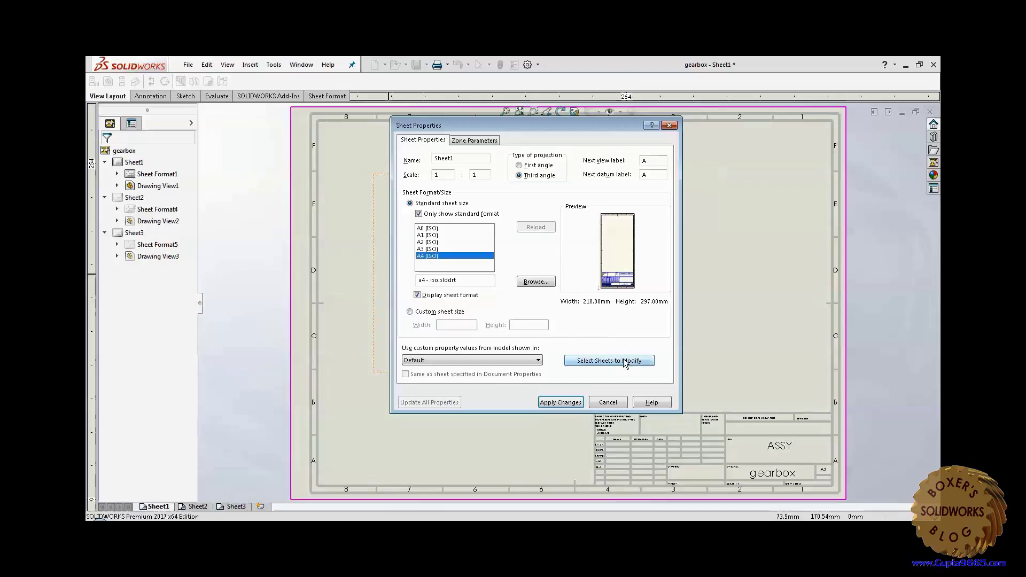
Limit the sheet-size change to Sheet1 and Sheet3, leaving Sheet2 unchecked.
click(624, 360)
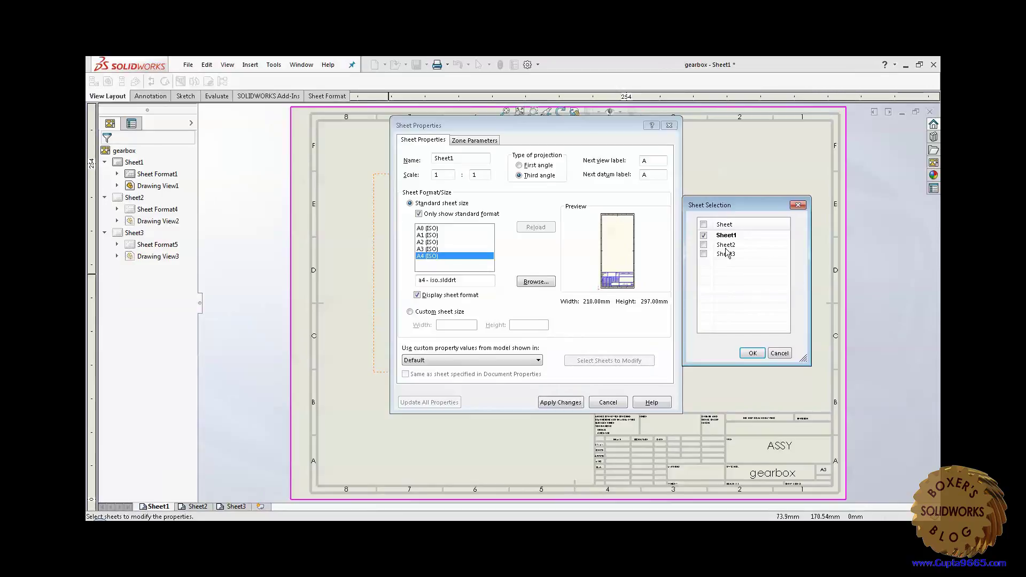
click(704, 225)
click(704, 254)
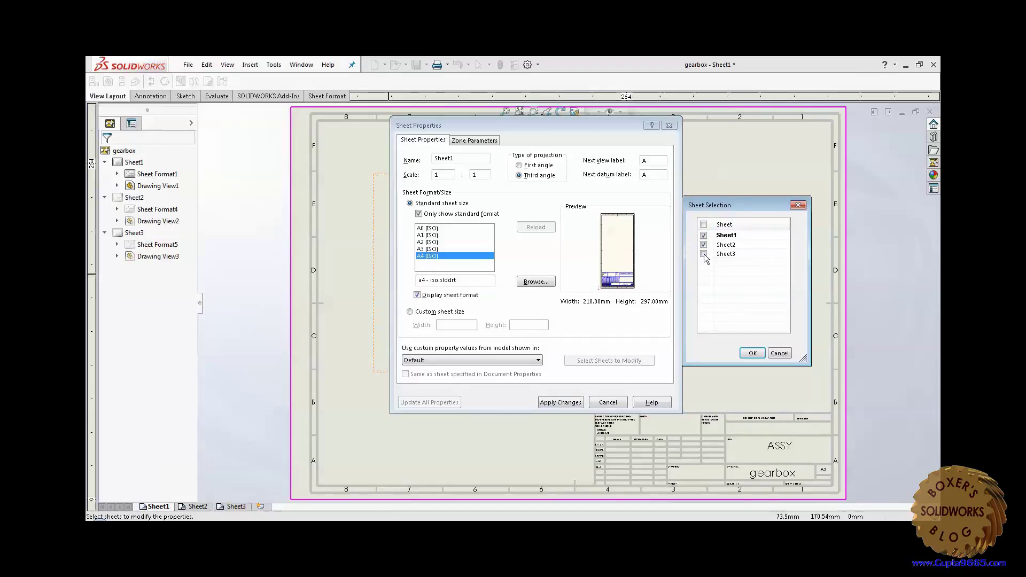
click(704, 244)
click(704, 254)
click(754, 354)
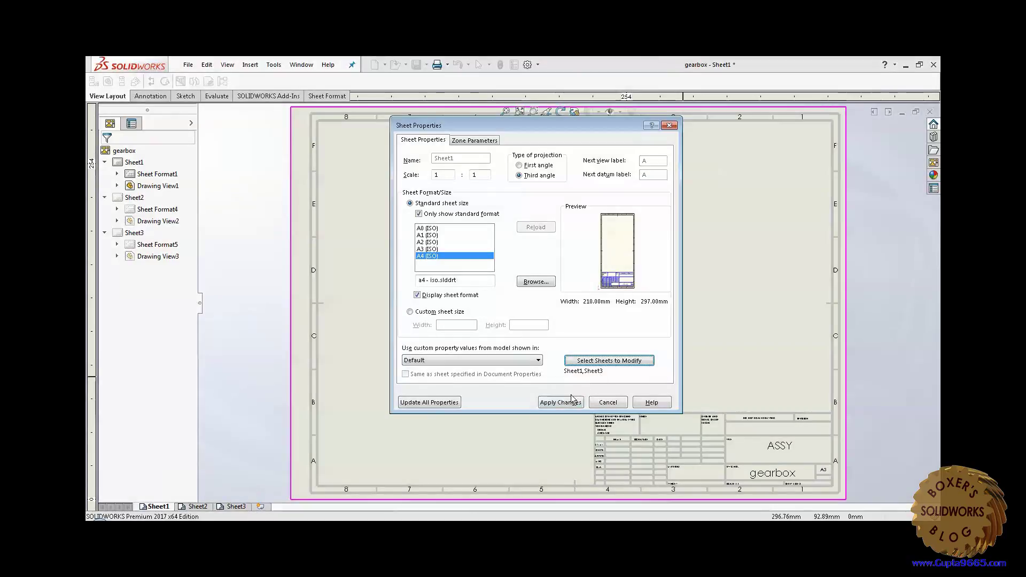
Apply the A4 ISO portrait format to Sheet1 and Sheet3.
click(564, 401)
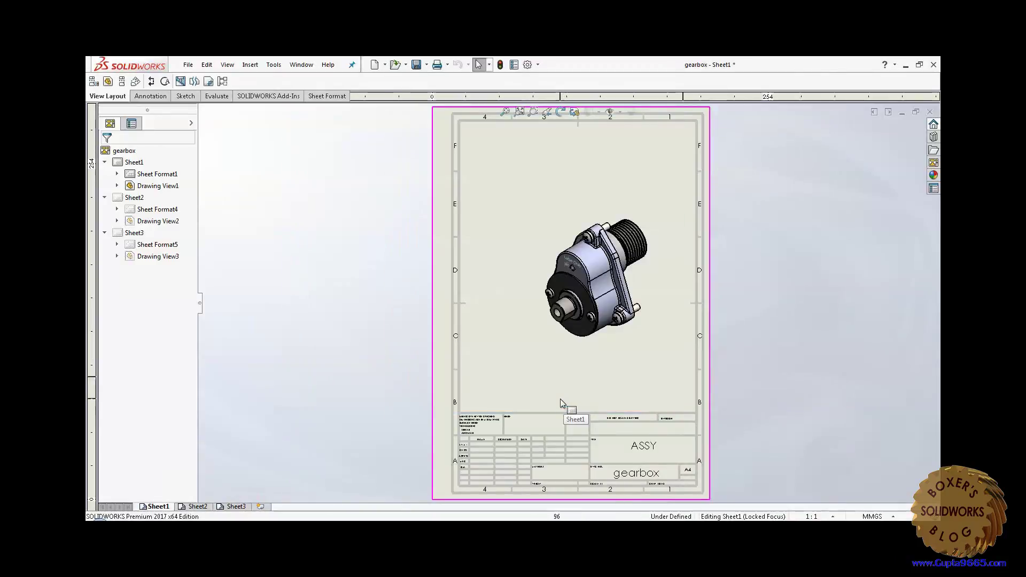
Check Sheet2 (SHAFT) stays landscape and Sheet3 (HOUSING) is now A4 portrait.
click(201, 508)
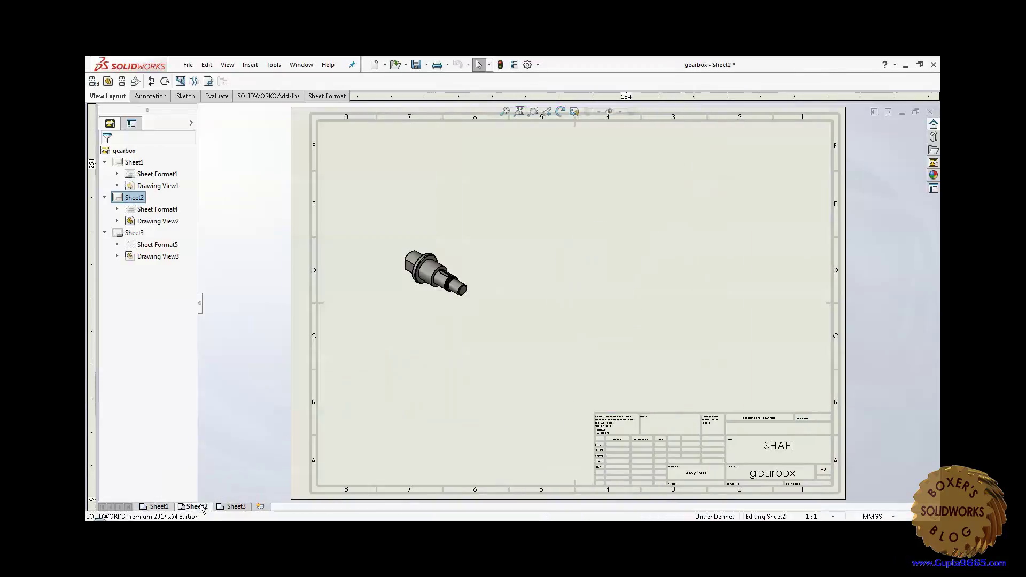
click(229, 508)
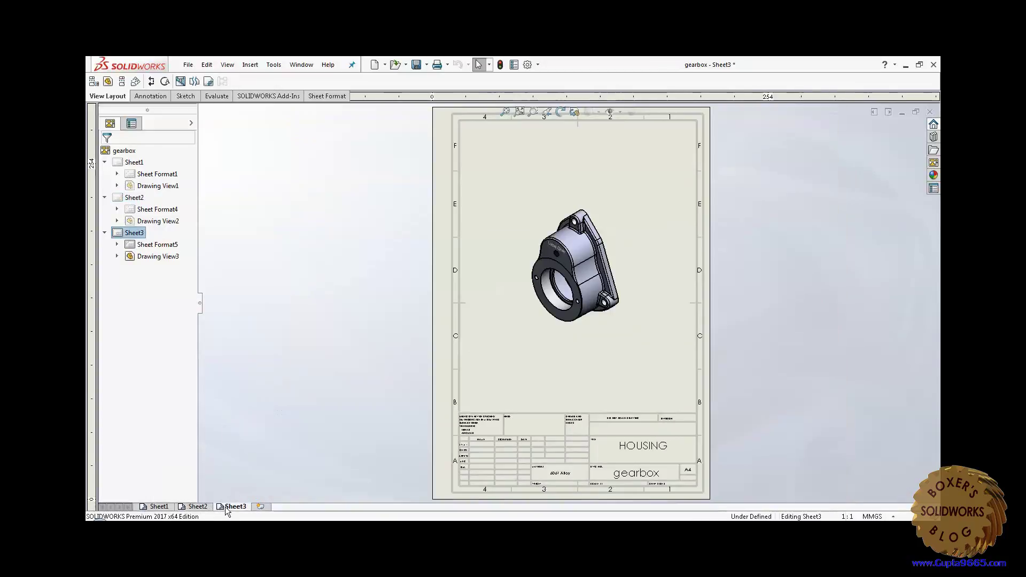